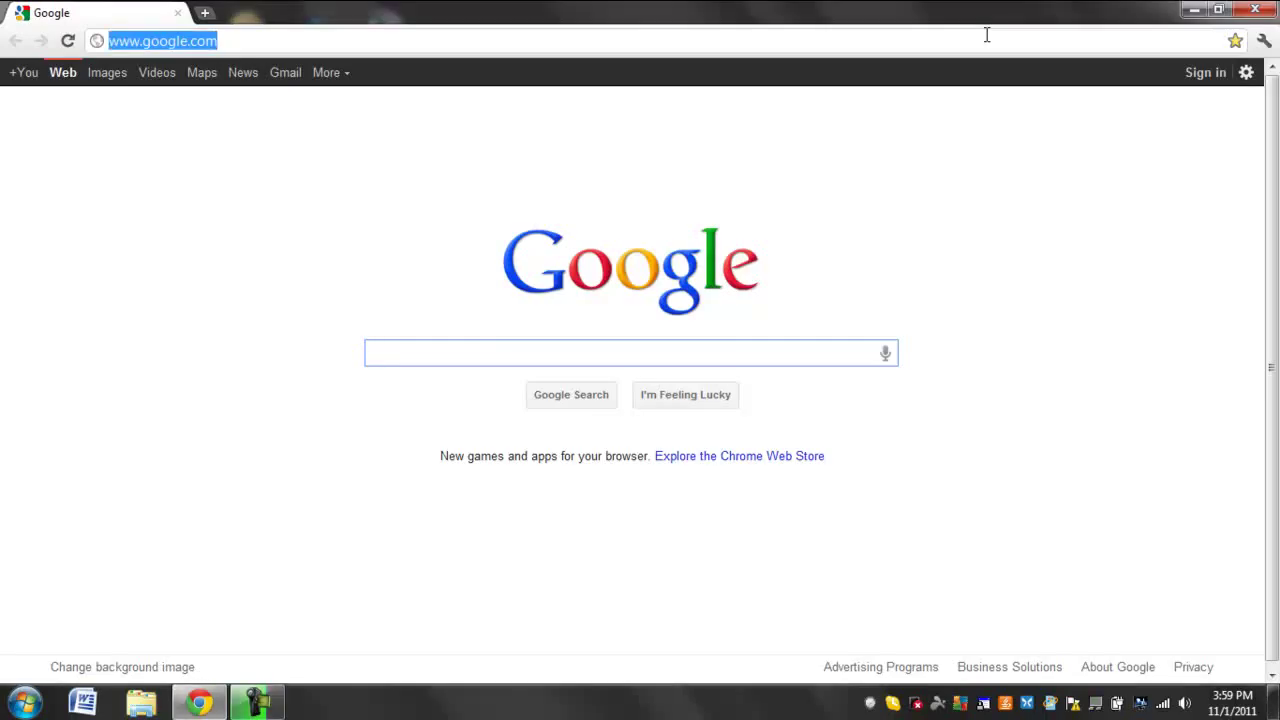
text(youtube)
key(Return)
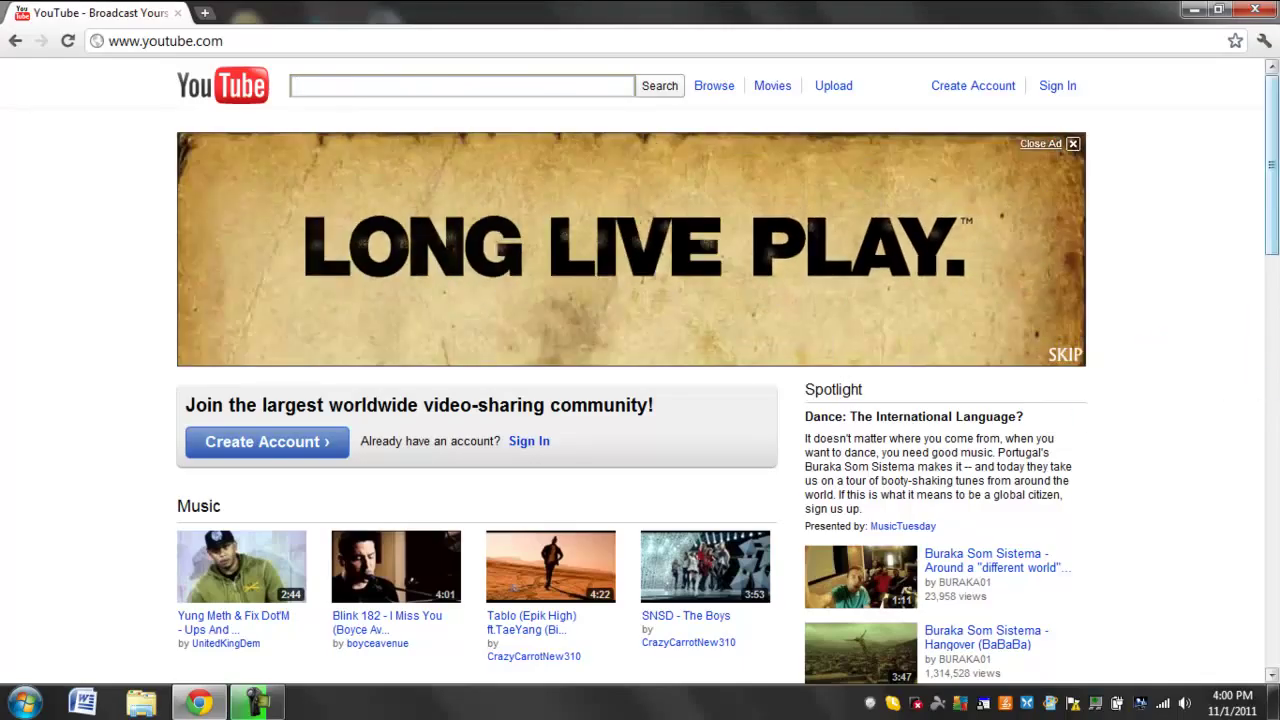
drag(1272, 160, 1272, 450)
drag(1276, 572, 1272, 100)
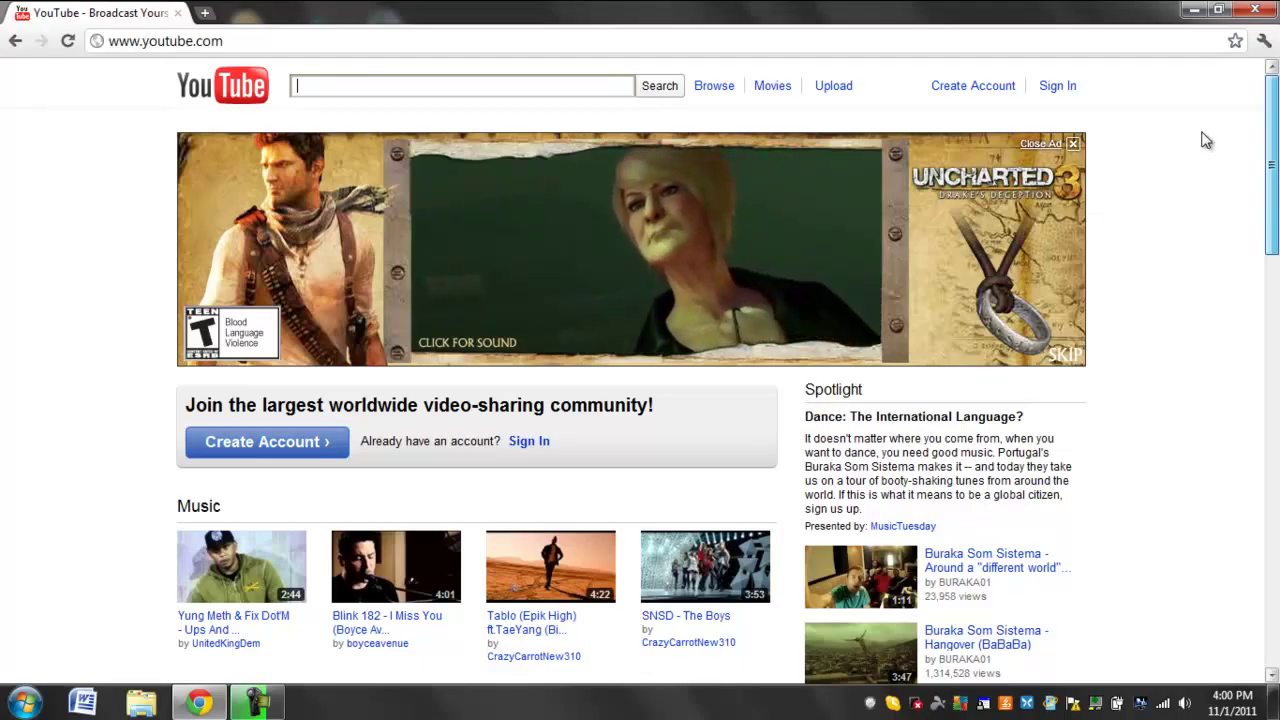
drag(1270, 170, 1264, 305)
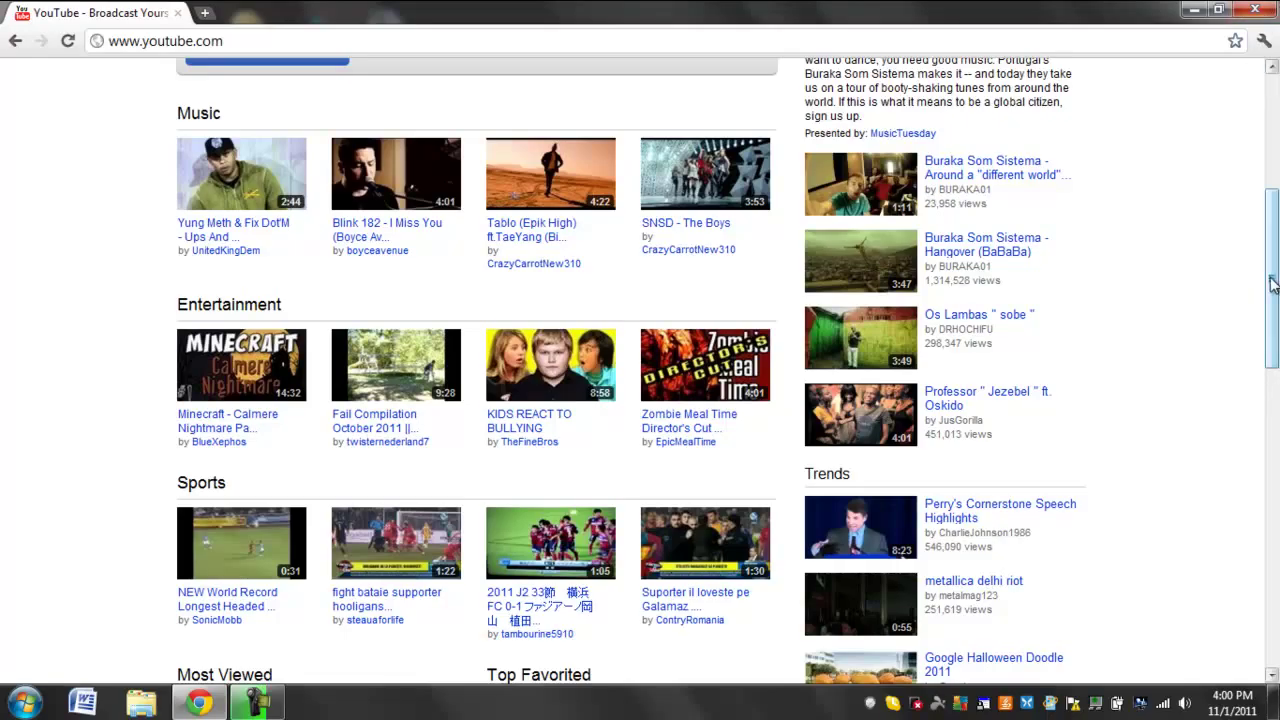
drag(1272, 282, 1272, 135)
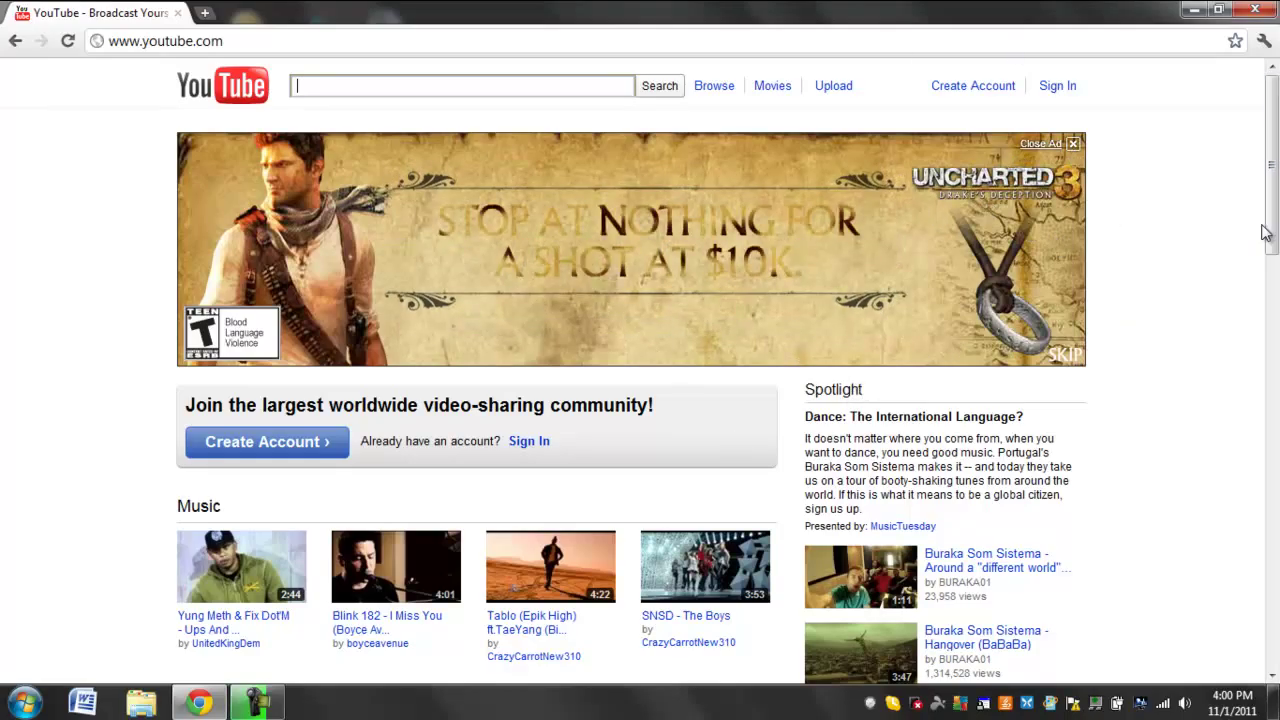
drag(1272, 163, 1272, 220)
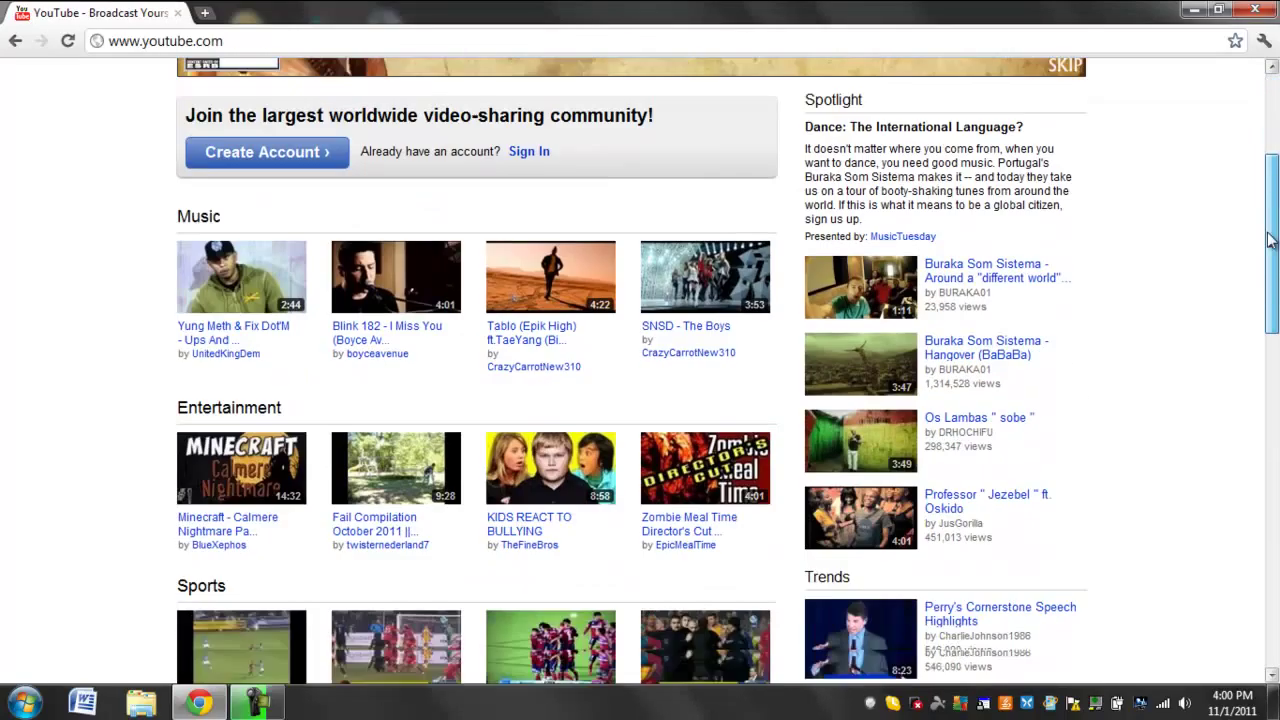